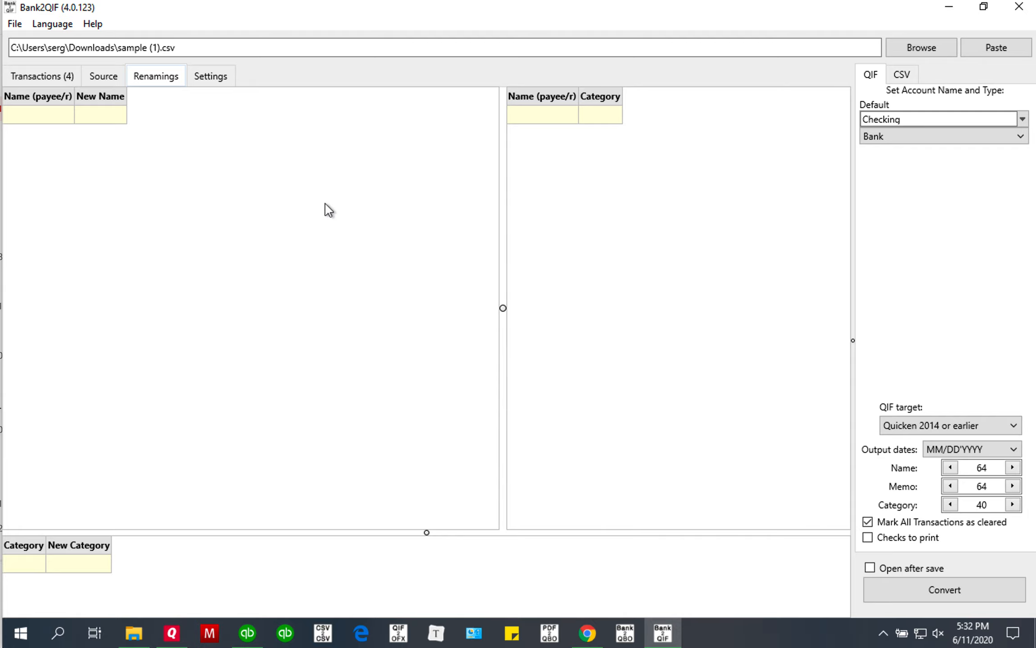
Add the Bookstore Invoice payee from the first transaction to the payee renaming mapping.
{"action": "left_click", "coordinate": [53, 76]}
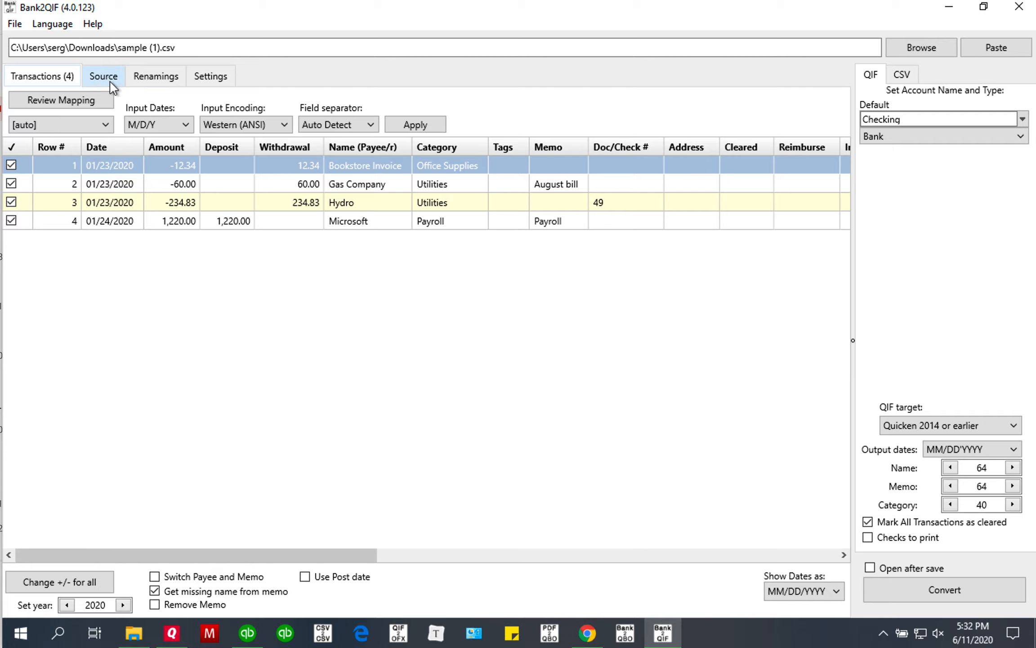
{"action": "left_click", "coordinate": [144, 80]}
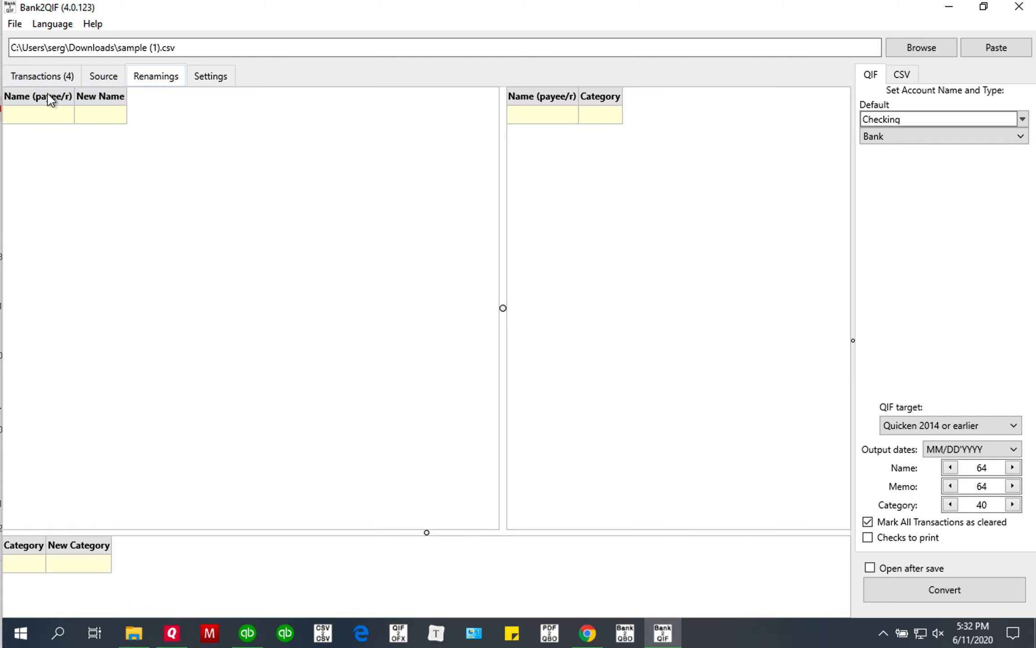
{"action": "left_click", "coordinate": [64, 78]}
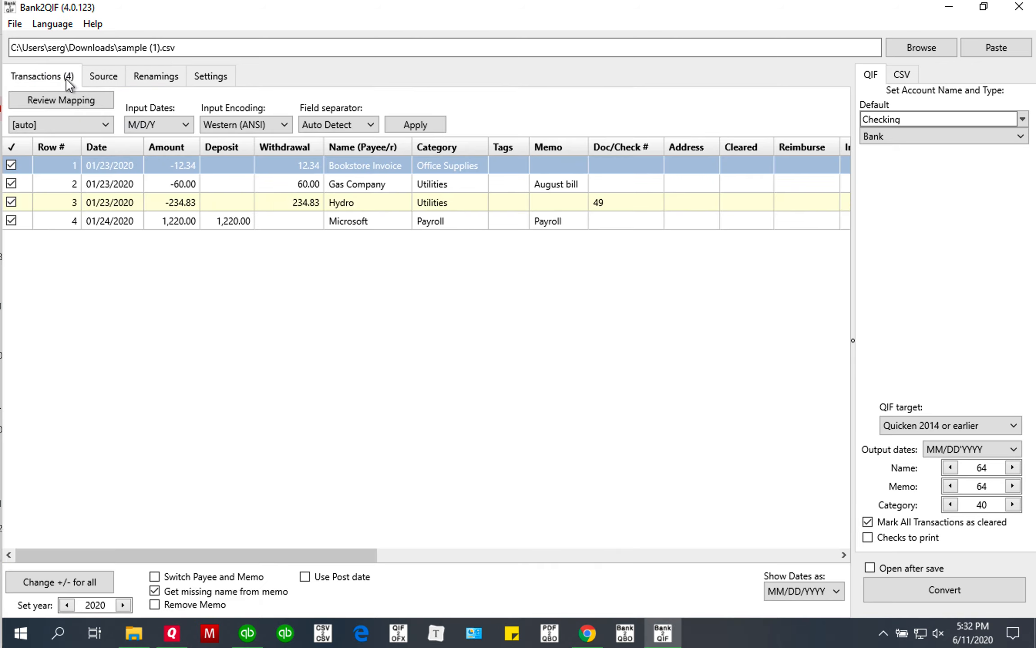
{"action": "right_click", "coordinate": [356, 167]}
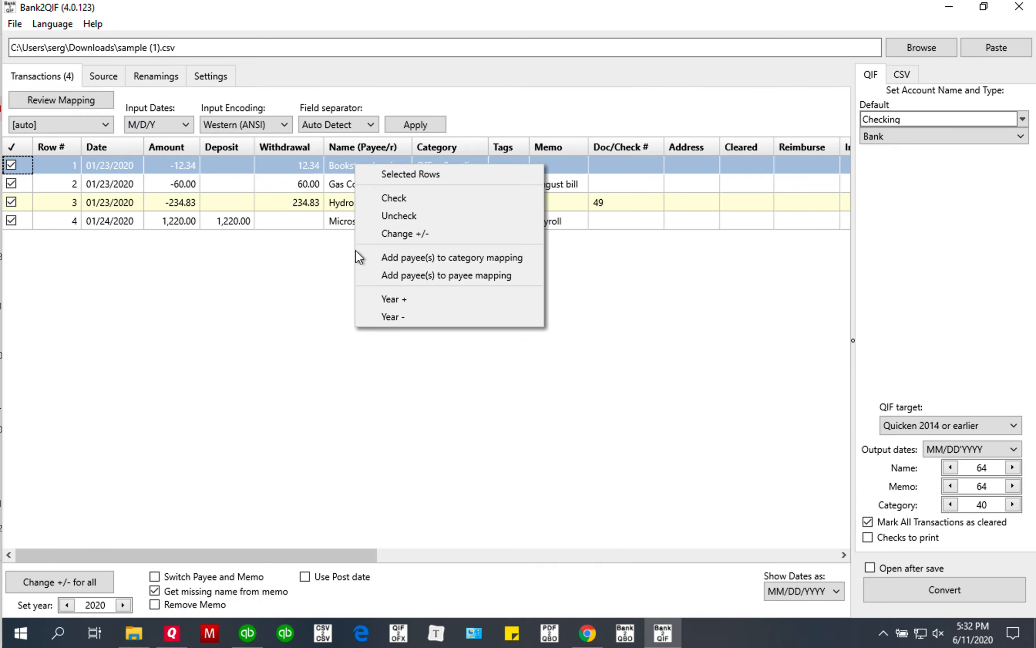
{"action": "left_click", "coordinate": [458, 276]}
{"action": "left_click", "coordinate": [145, 77]}
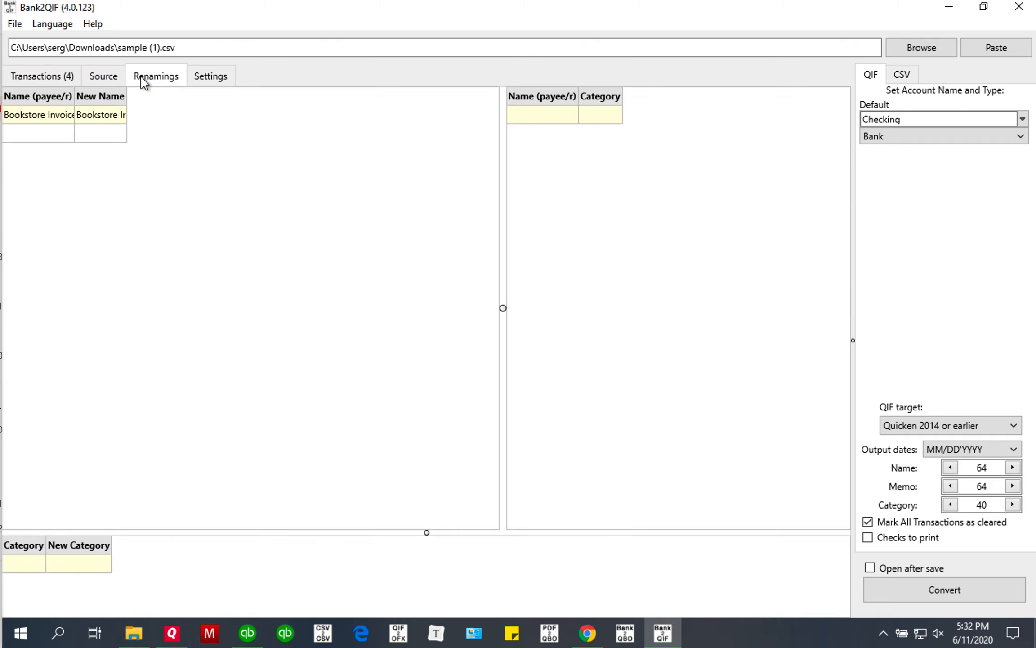
Widen the renaming columns and change the Bookstore Invoice match pattern to *Bookstore*.
{"action": "left_click_drag", "start_coordinate": [127, 97], "coordinate": [220, 97]}
{"action": "left_click_drag", "start_coordinate": [75, 97], "coordinate": [136, 96]}
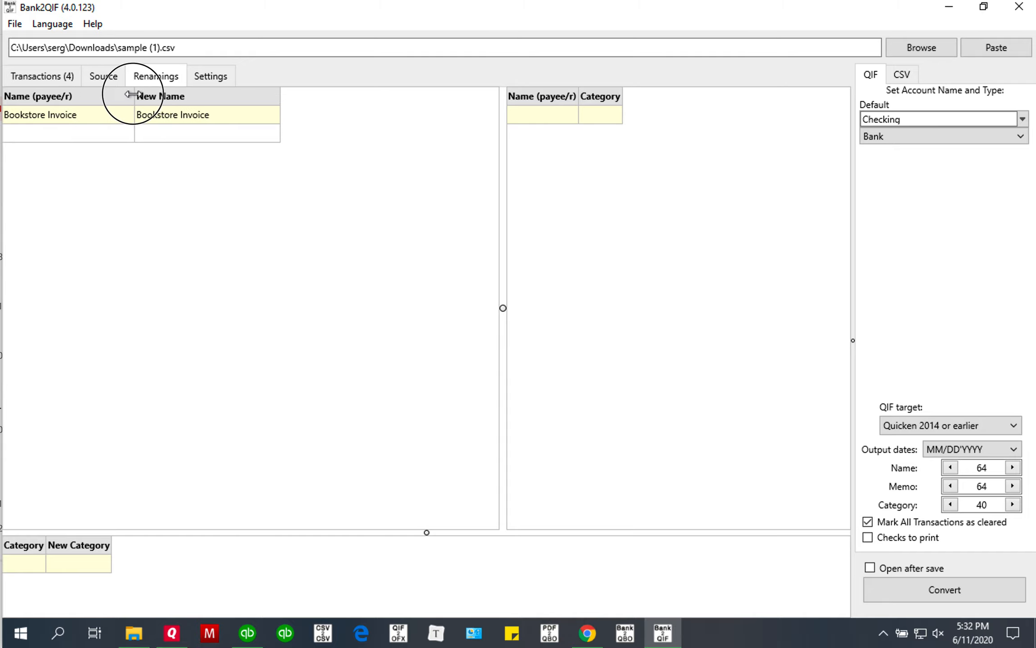
{"action": "left_click", "coordinate": [71, 119]}
{"action": "left_click", "coordinate": [40, 120]}
{"action": "left_click", "coordinate": [57, 116]}
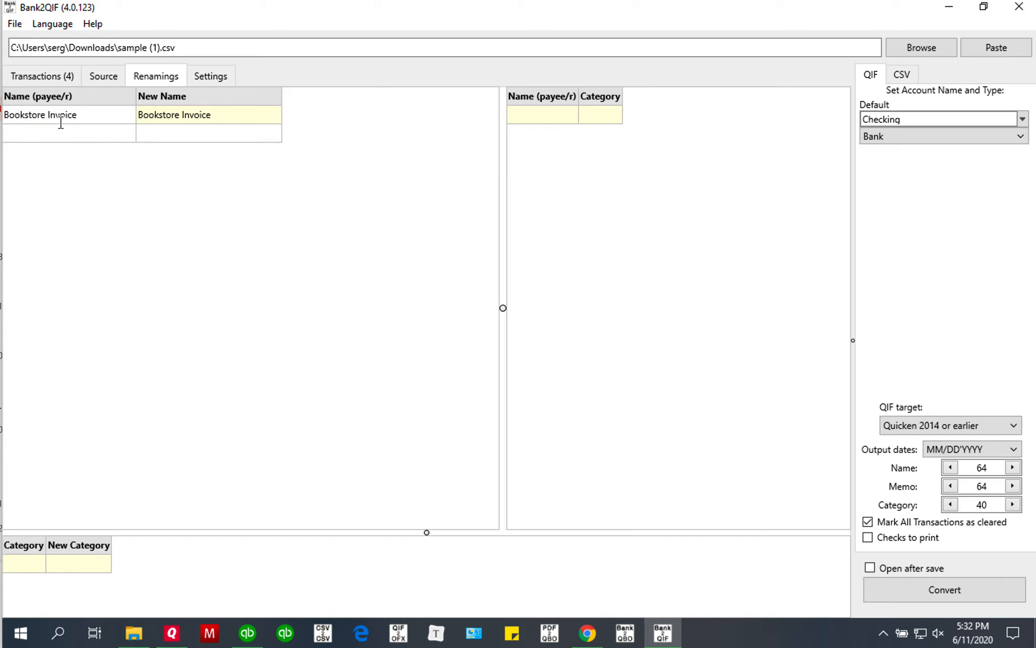
{"action": "key", "text": "Home"}
{"action": "type", "text": "*"}
{"action": "type", "text": "*"}
{"action": "key", "text": "Right"}
{"action": "key", "text": "shift+Right"}
{"action": "key", "text": "shift+Right"}
{"action": "key", "text": "BackSpace"}
{"action": "key", "text": "BackSpace"}
Set the new name for the *Bookstore* pattern to Bookstore.
{"action": "left_click", "coordinate": [186, 119]}
{"action": "left_click", "coordinate": [206, 116]}
{"action": "left_click", "coordinate": [182, 116]}
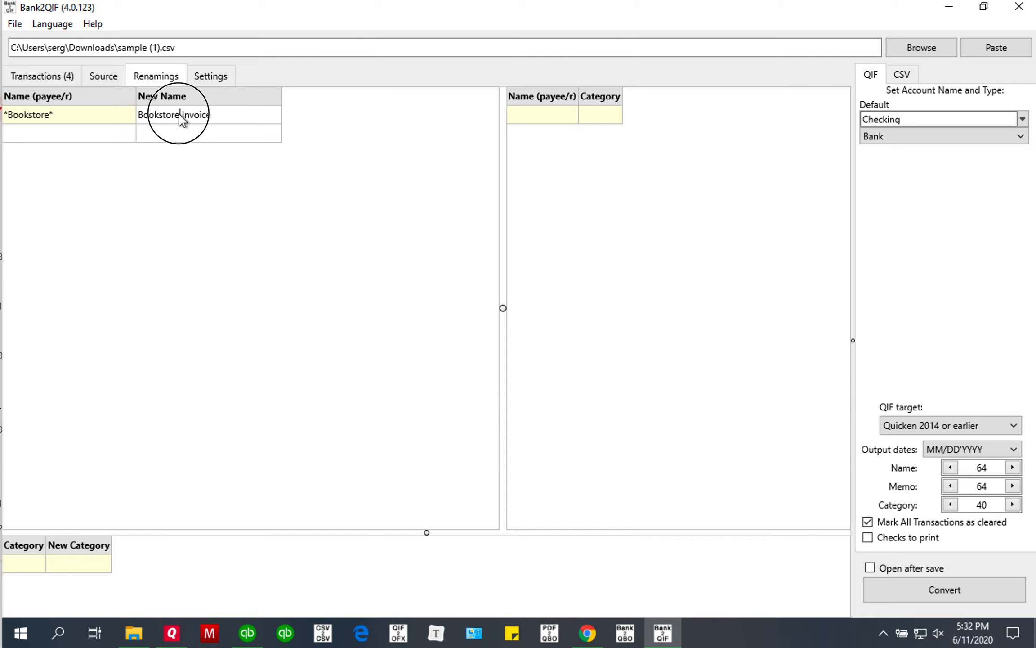
{"action": "double_click", "coordinate": [249, 114]}
{"action": "key", "text": "BackSpace"}
{"action": "left_click", "coordinate": [113, 130]}
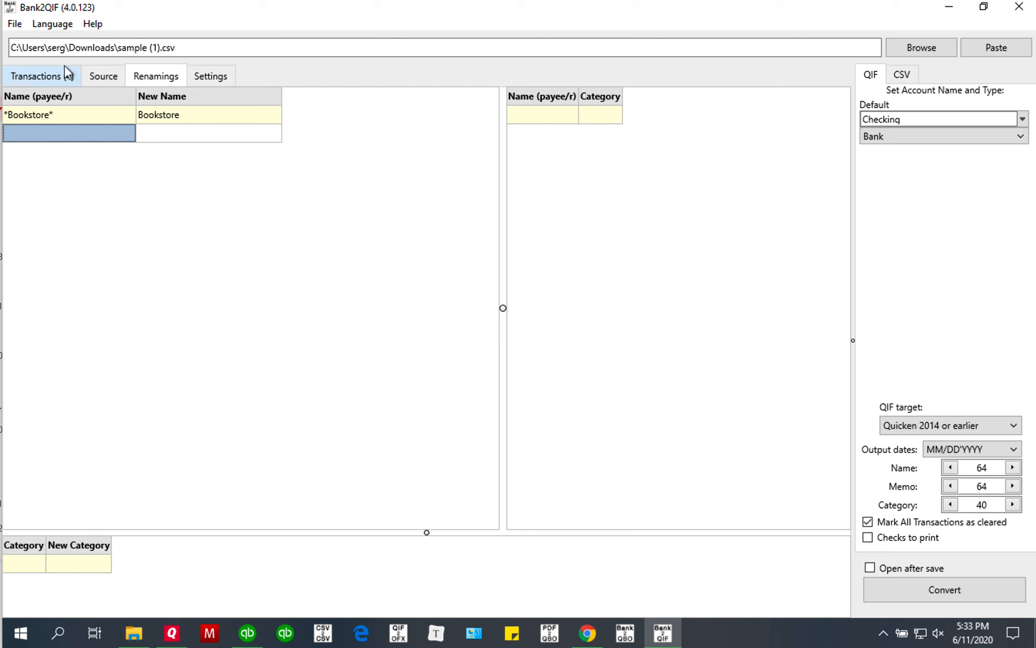
Review the transactions list to check how the renamed payees appear.
{"action": "left_click", "coordinate": [56, 79]}
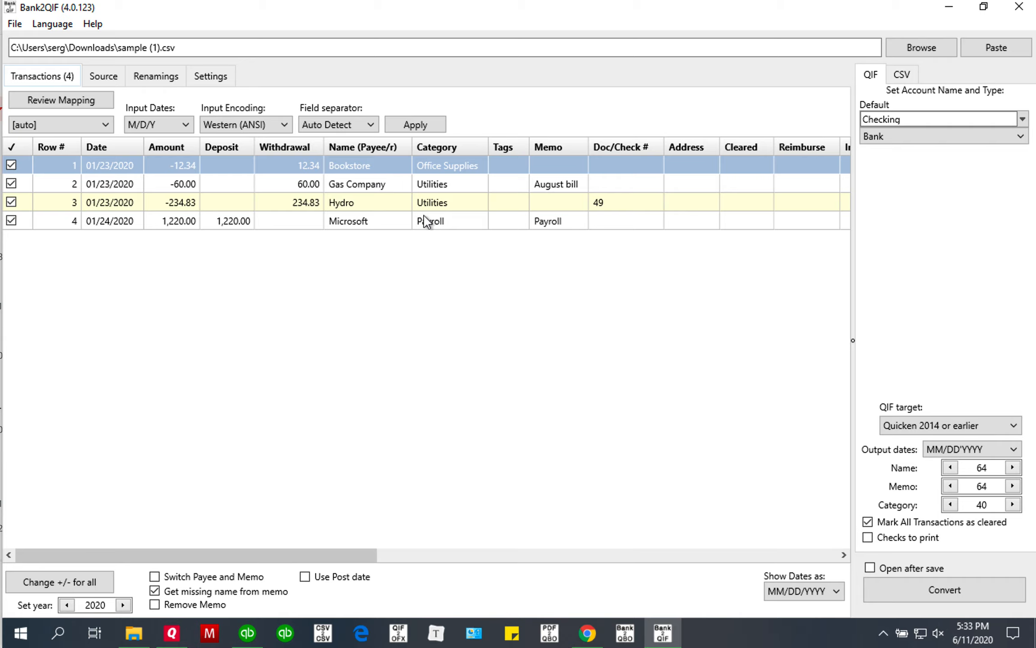
{"action": "left_click", "coordinate": [349, 187]}
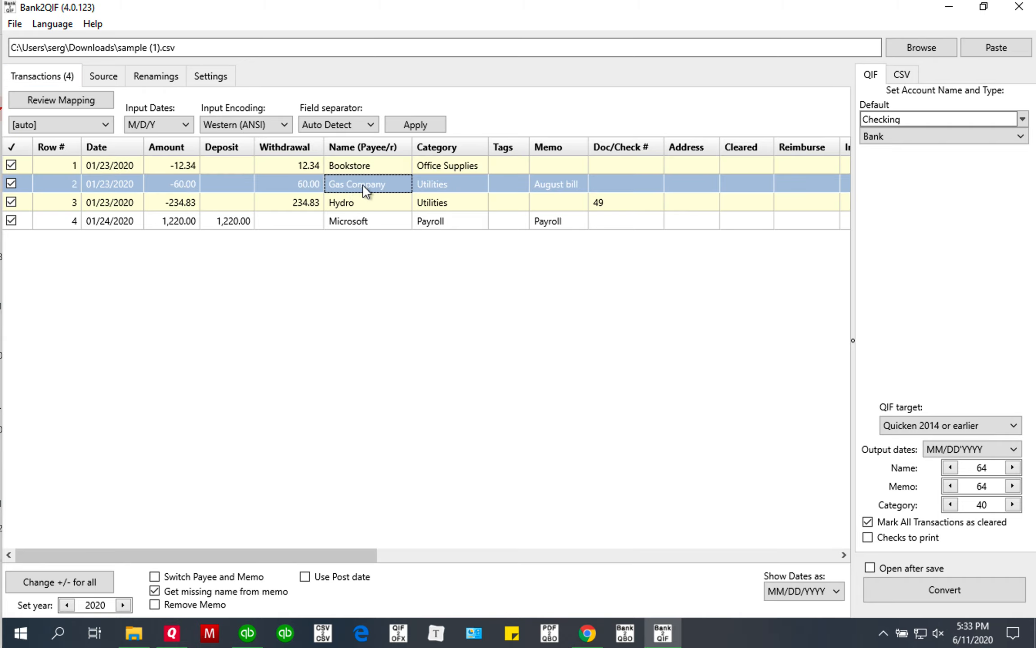
{"action": "left_click", "coordinate": [366, 189]}
{"action": "left_click", "coordinate": [363, 210]}
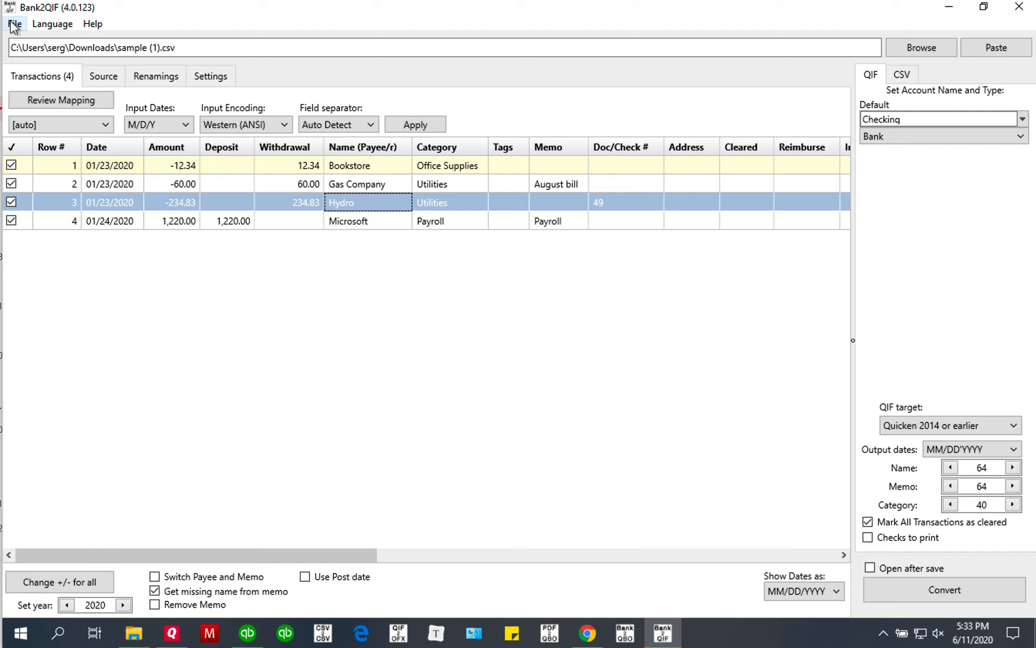
{"action": "left_click", "coordinate": [143, 81]}
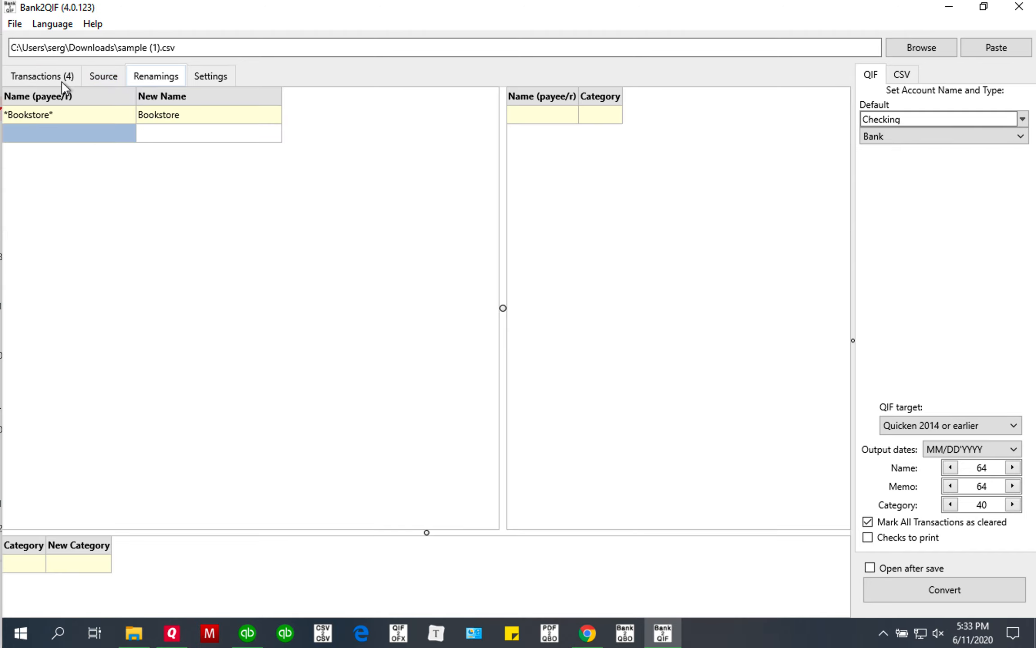
{"action": "left_click", "coordinate": [46, 79]}
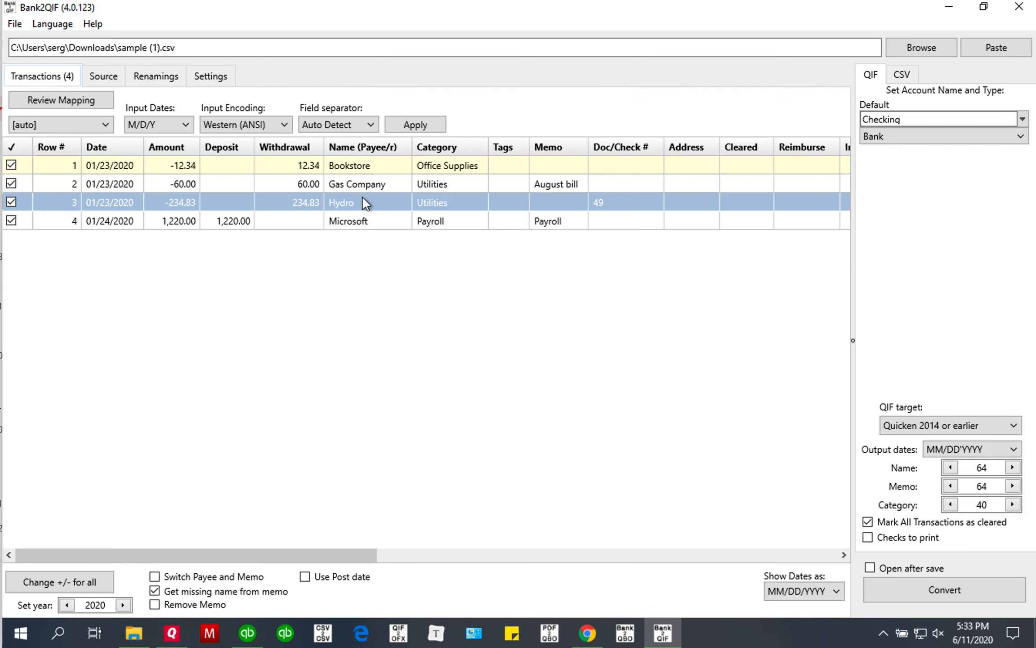
Add the Gas Company payee to the payee renaming mapping.
{"action": "left_click", "coordinate": [369, 186]}
{"action": "right_click", "coordinate": [380, 191]}
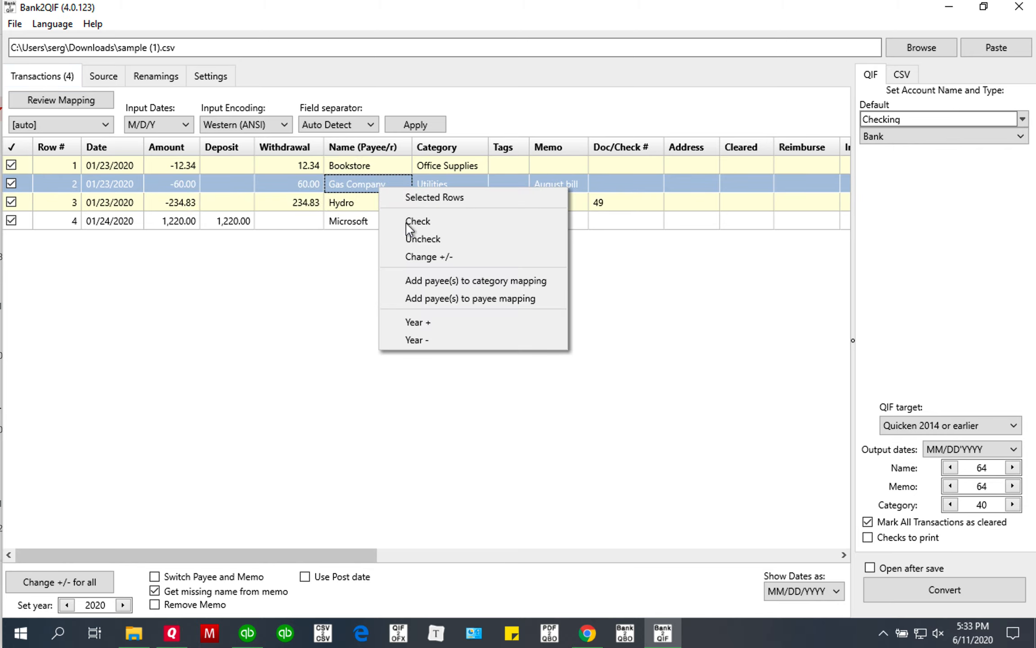
{"action": "left_click", "coordinate": [438, 300]}
{"action": "left_click", "coordinate": [148, 83]}
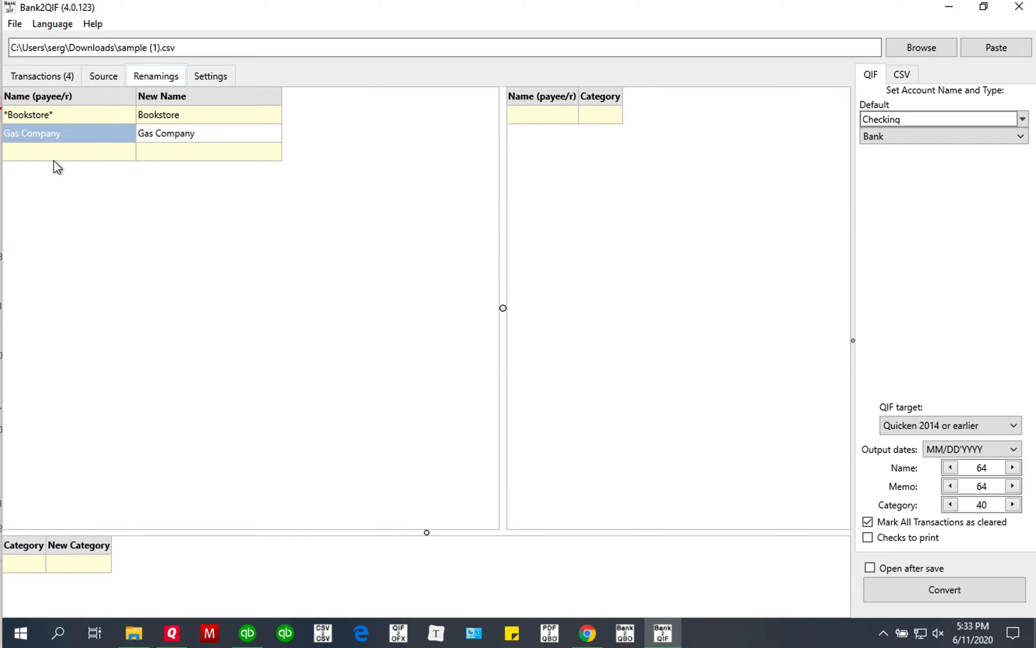
Set the new name for Gas Company to Gas Company Inc.
{"action": "left_click", "coordinate": [77, 135]}
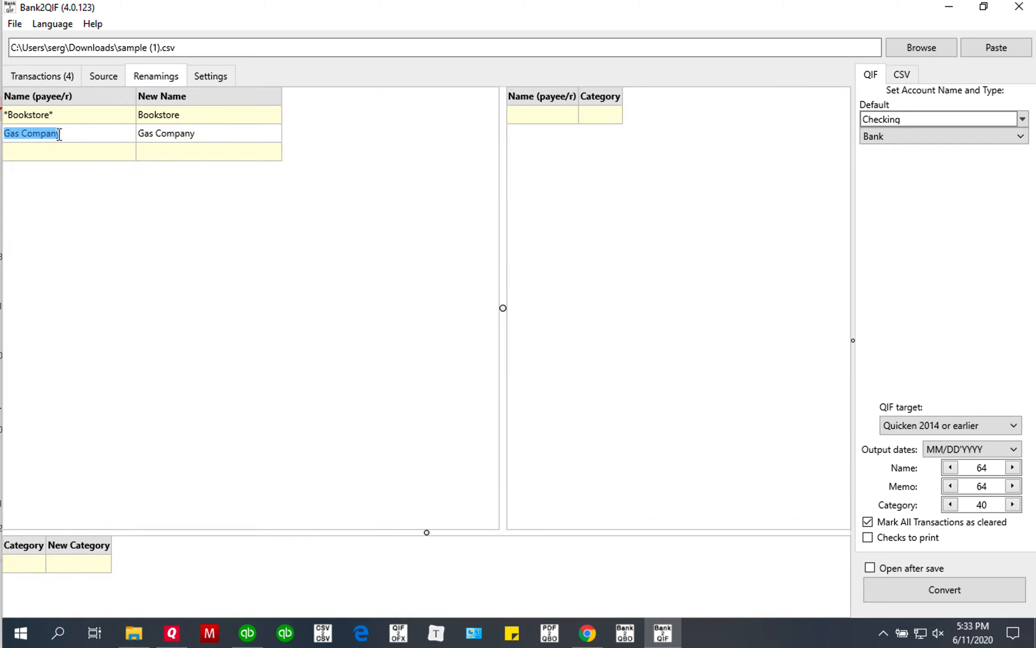
{"action": "left_click", "coordinate": [143, 139]}
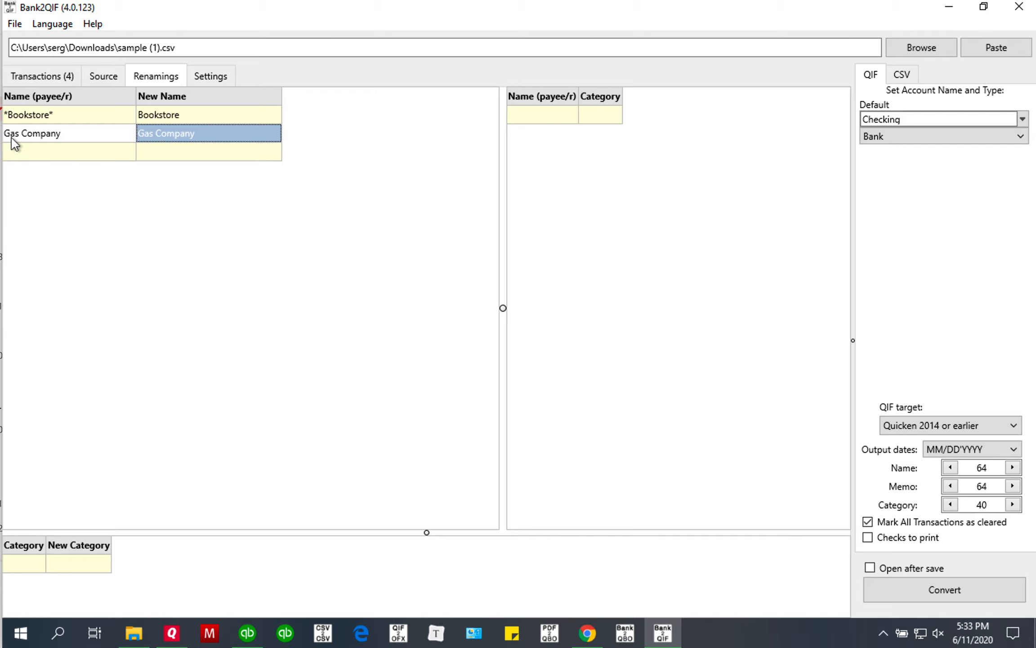
{"action": "left_click", "coordinate": [166, 132]}
{"action": "left_click", "coordinate": [214, 133]}
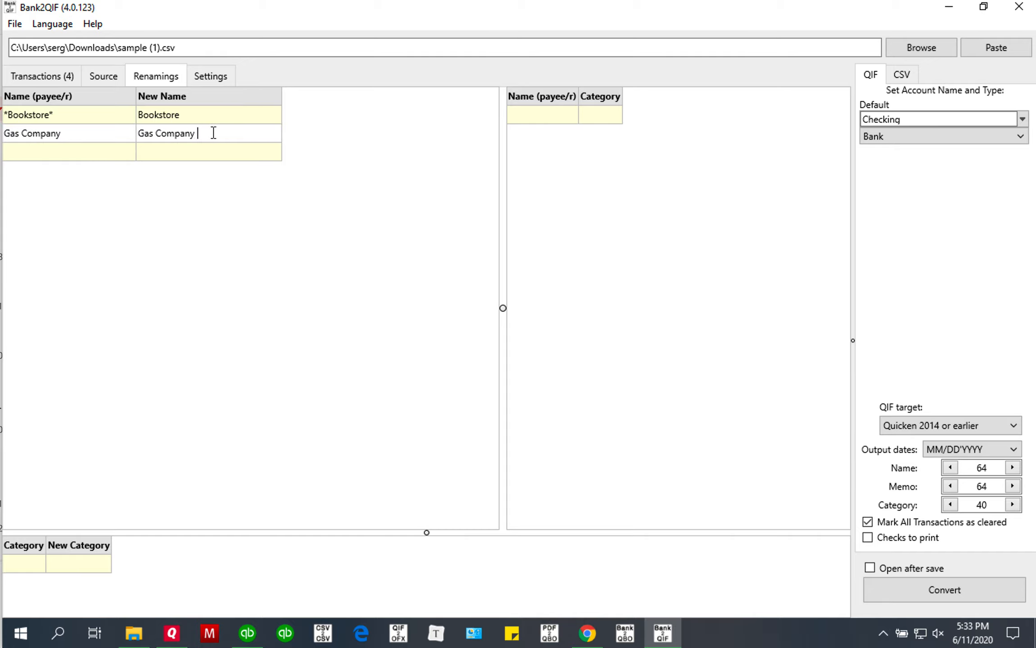
{"action": "type", "text": "Inc."}
{"action": "left_click", "coordinate": [108, 140]}
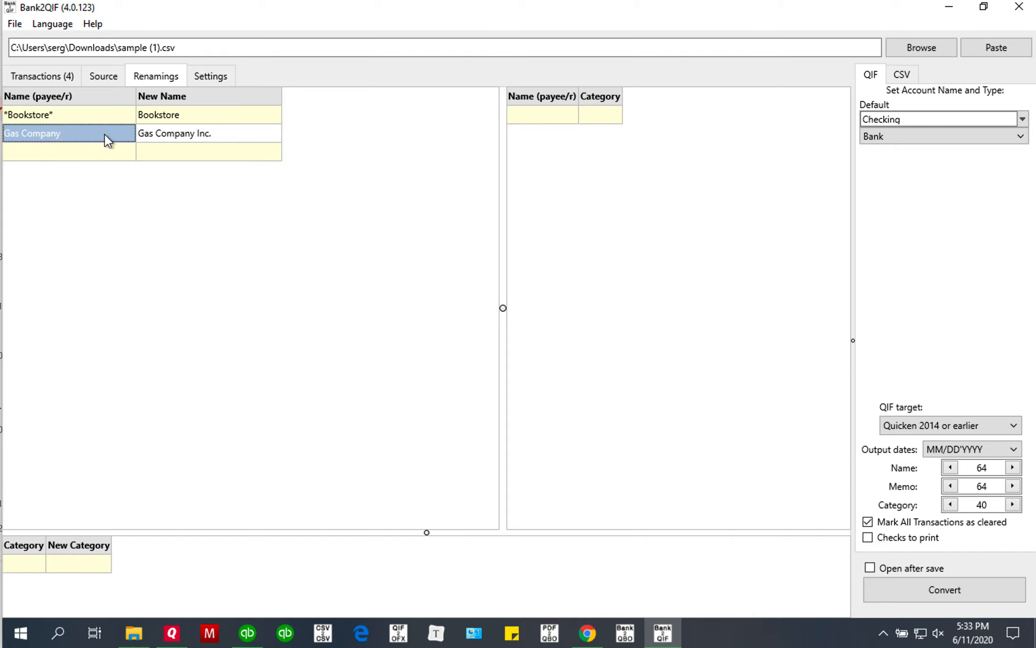
Change the Gas Company match pattern to *Gas Company*.
{"action": "left_click", "coordinate": [69, 133]}
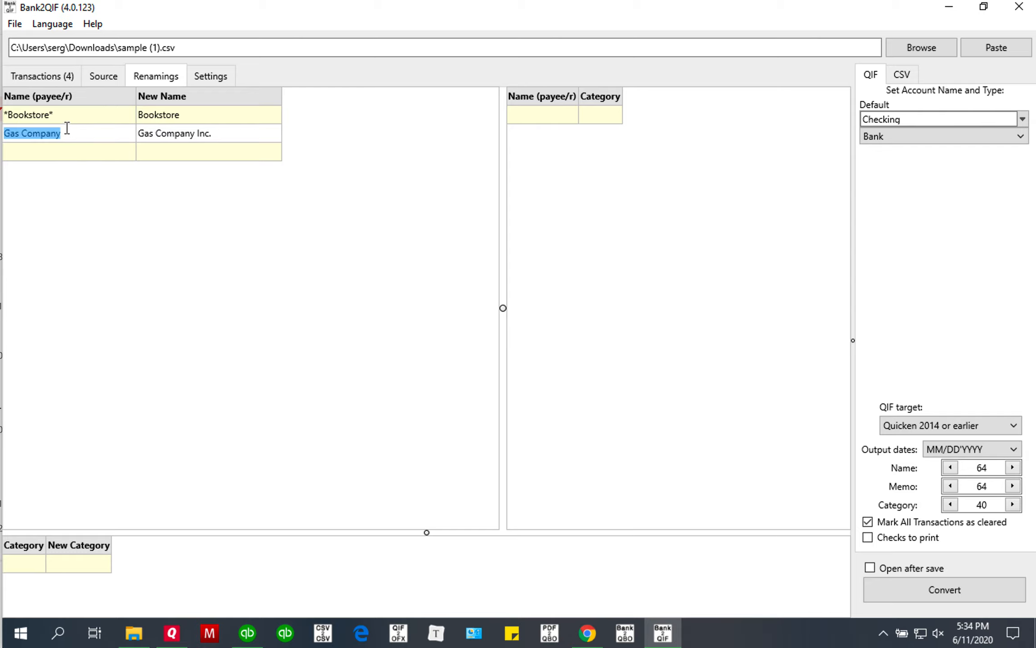
{"action": "left_click", "coordinate": [76, 133]}
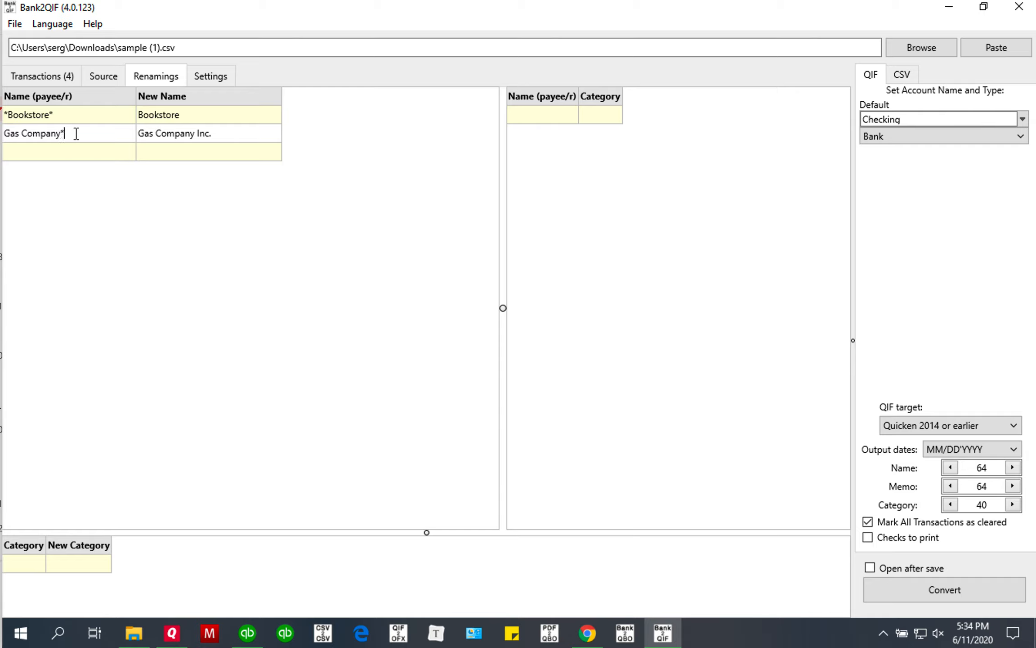
{"action": "left_click", "coordinate": [6, 133]}
{"action": "type", "text": "*"}
Add the Hydro payee to the payee-to-category mapping.
{"action": "left_click", "coordinate": [64, 79]}
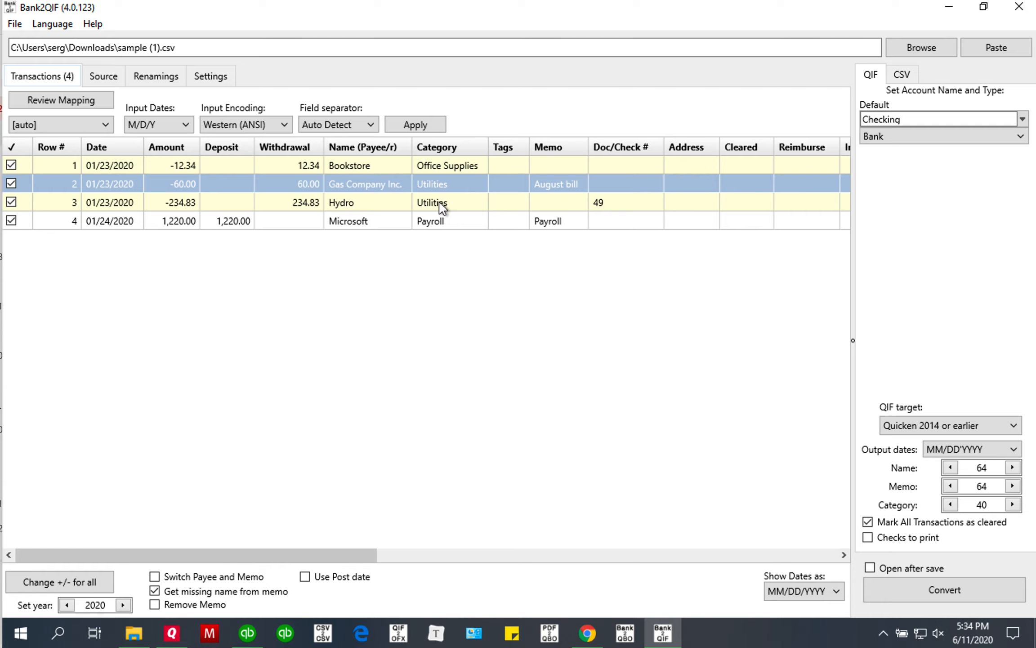
{"action": "left_click", "coordinate": [402, 202]}
{"action": "right_click", "coordinate": [403, 203]}
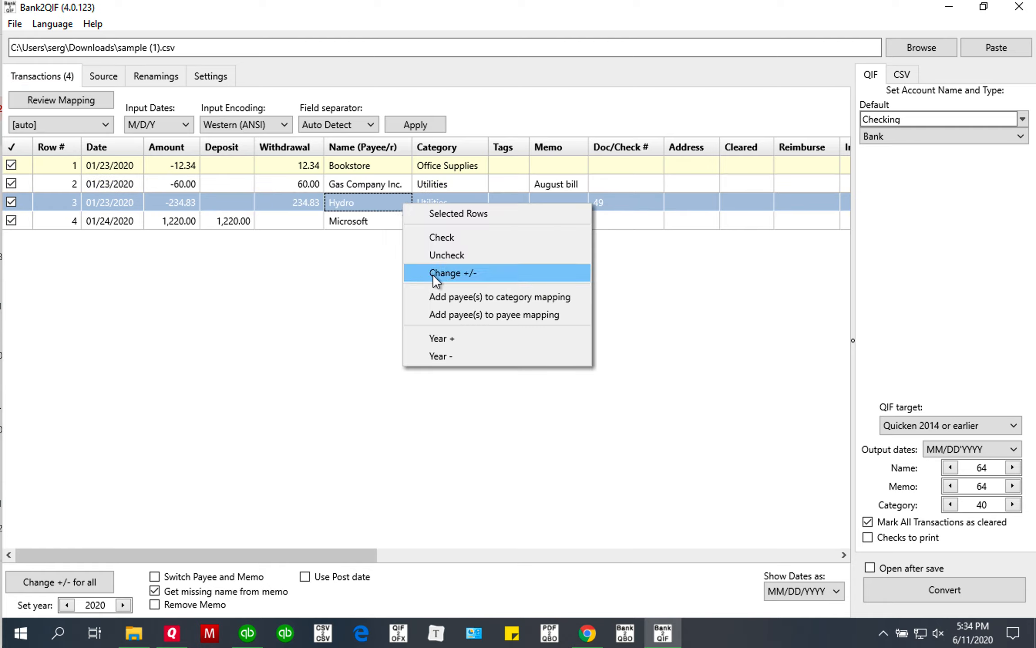
{"action": "left_click", "coordinate": [503, 298]}
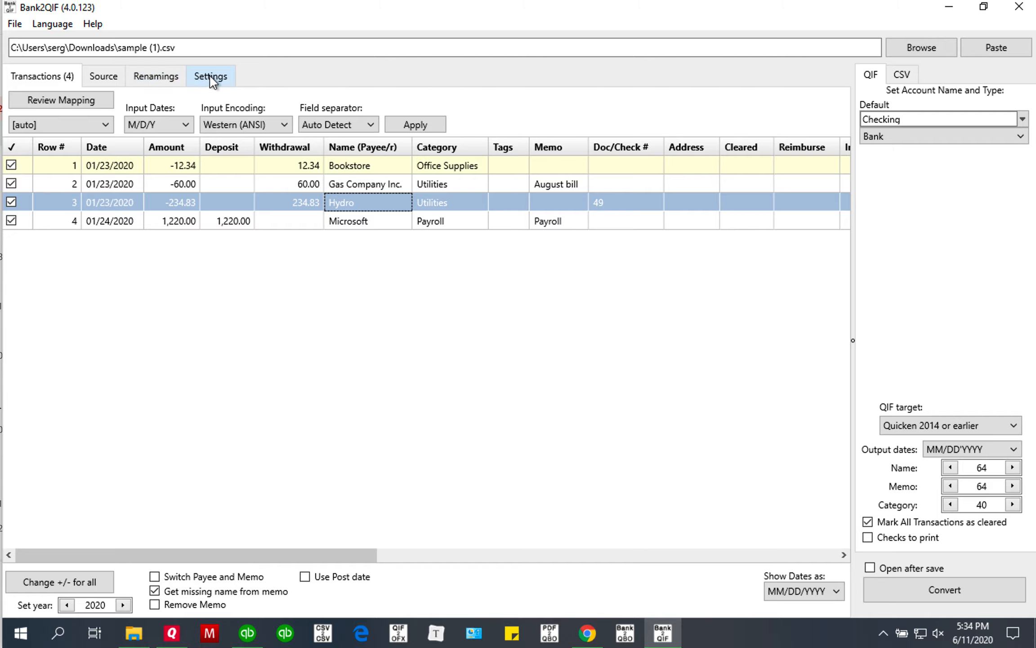
{"action": "left_click", "coordinate": [156, 76]}
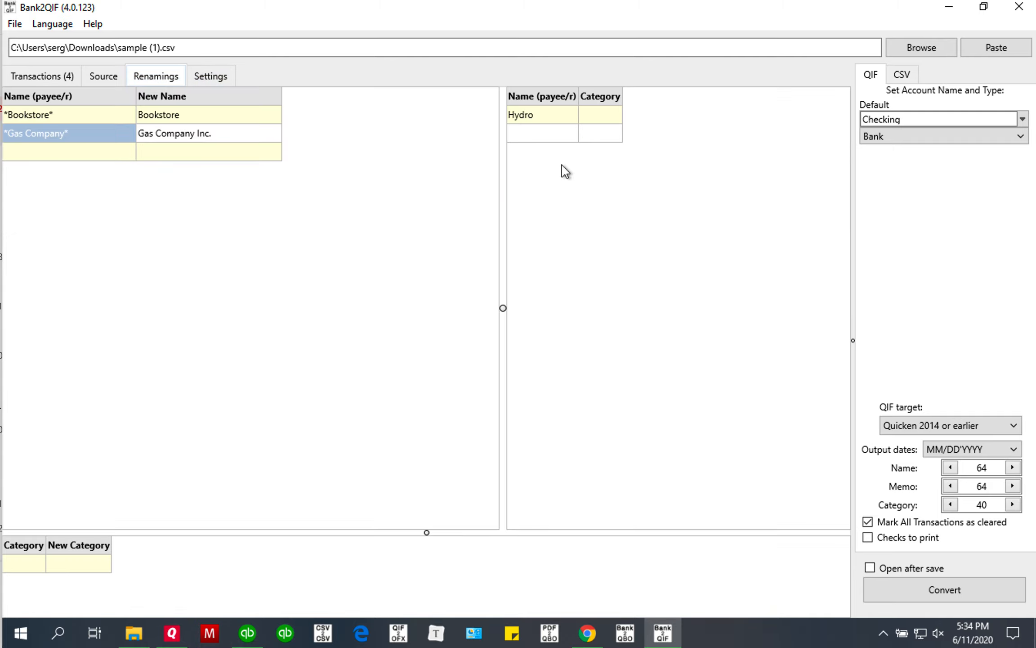
Assign the category Office to the Hydro payee and check the transactions.
{"action": "left_click", "coordinate": [600, 119]}
{"action": "type", "text": "Office"}
{"action": "key", "text": "Return"}
{"action": "left_click", "coordinate": [37, 77]}
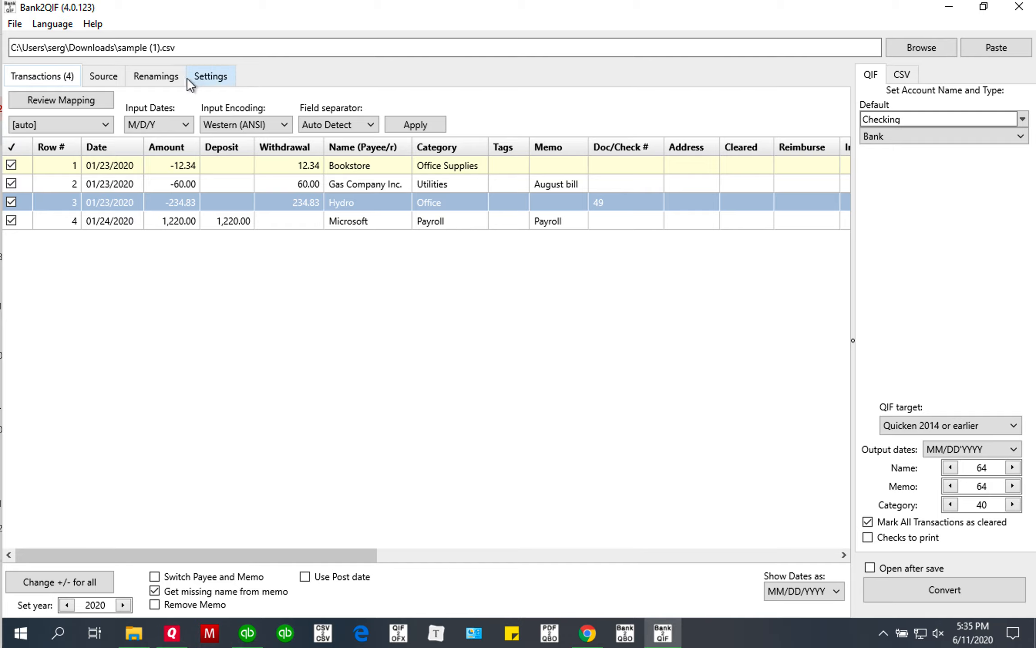
{"action": "left_click", "coordinate": [156, 76]}
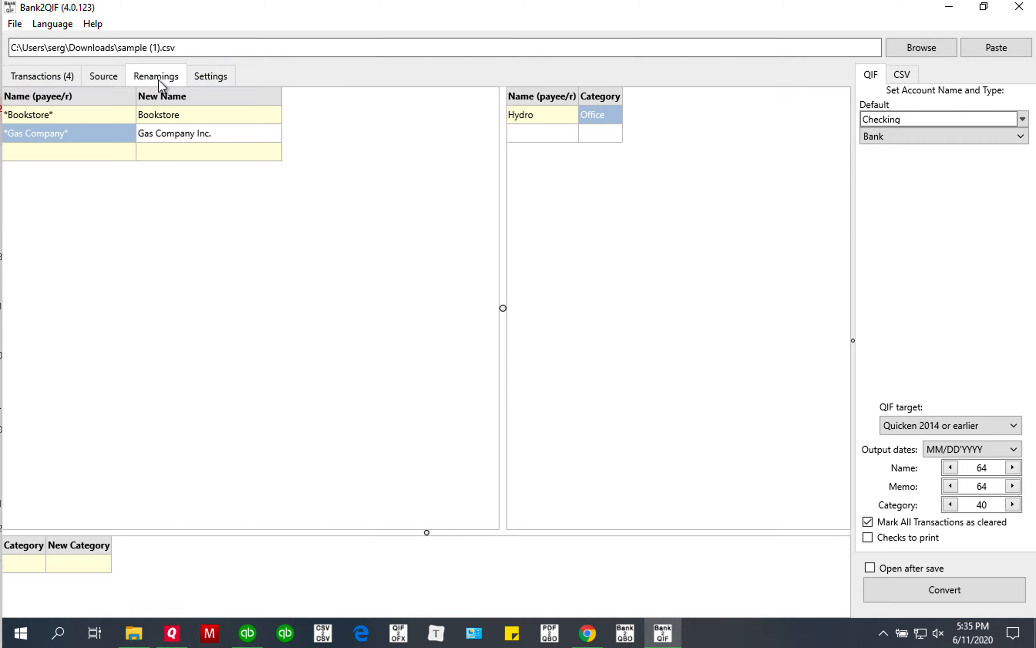
Add a category renaming from Payroll to Payroll Expenses and check the transactions.
{"action": "left_click", "coordinate": [32, 567]}
{"action": "left_click", "coordinate": [29, 564]}
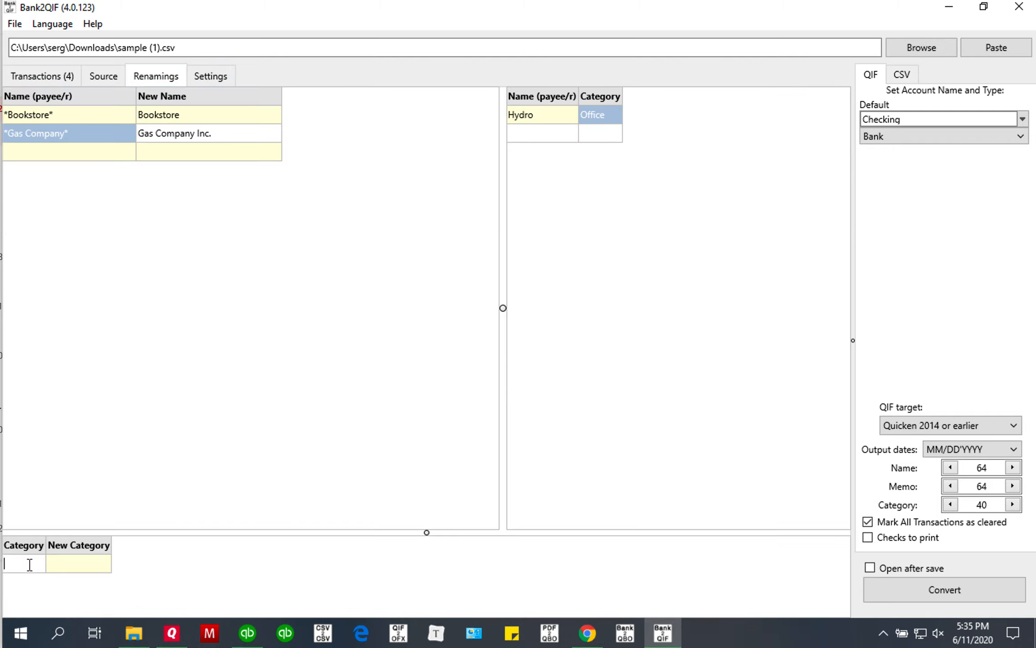
{"action": "type", "text": "Payroll"}
{"action": "left_click", "coordinate": [89, 568]}
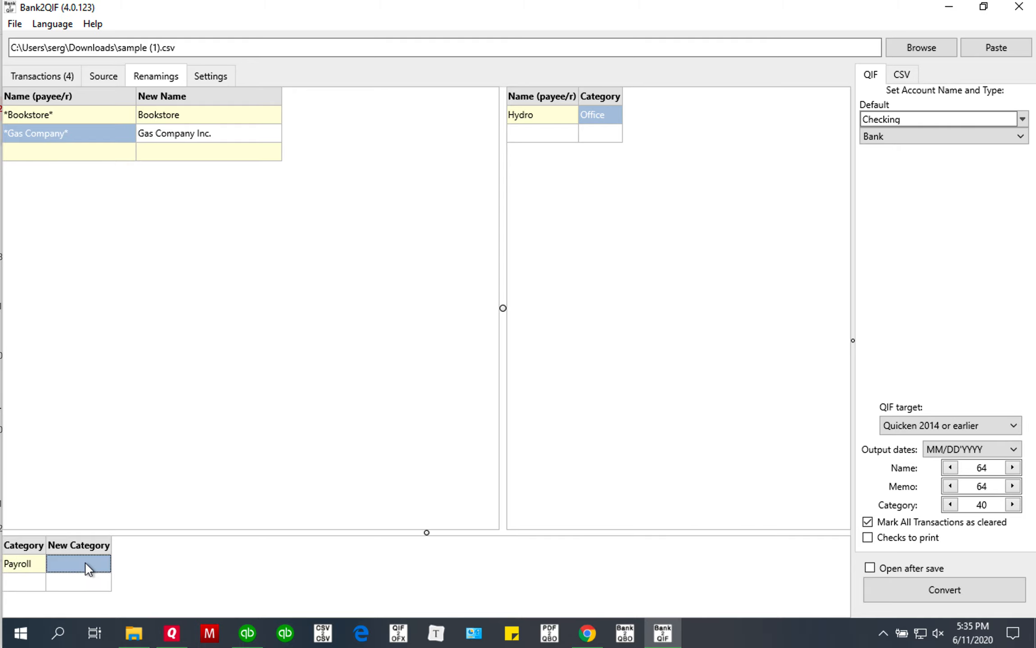
{"action": "type", "text": "Payroll"}
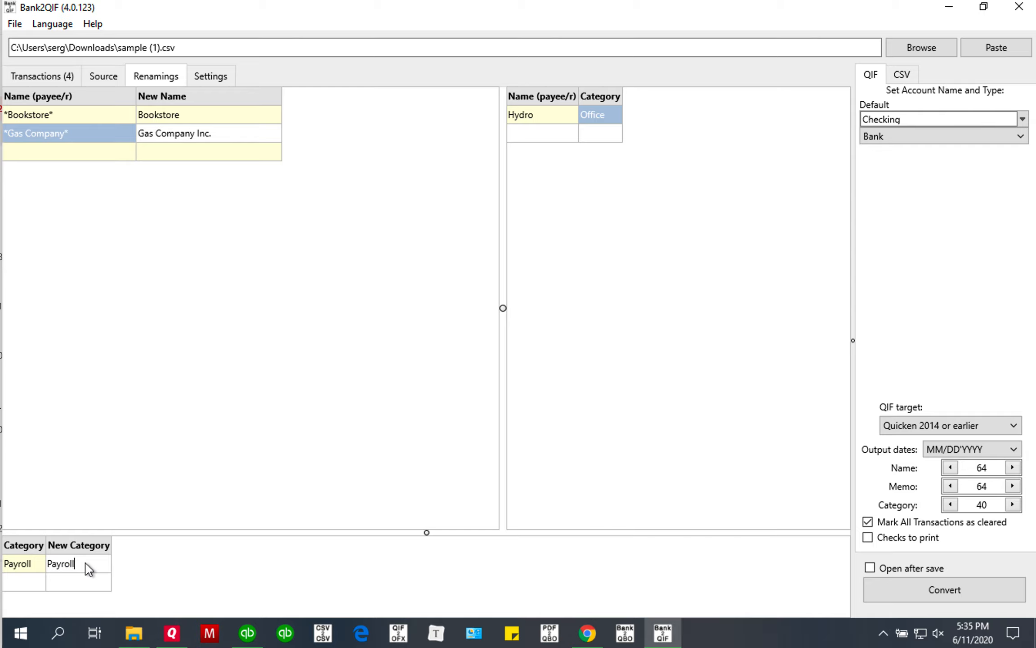
{"action": "type", "text": " Expenses"}
{"action": "key", "text": "Return"}
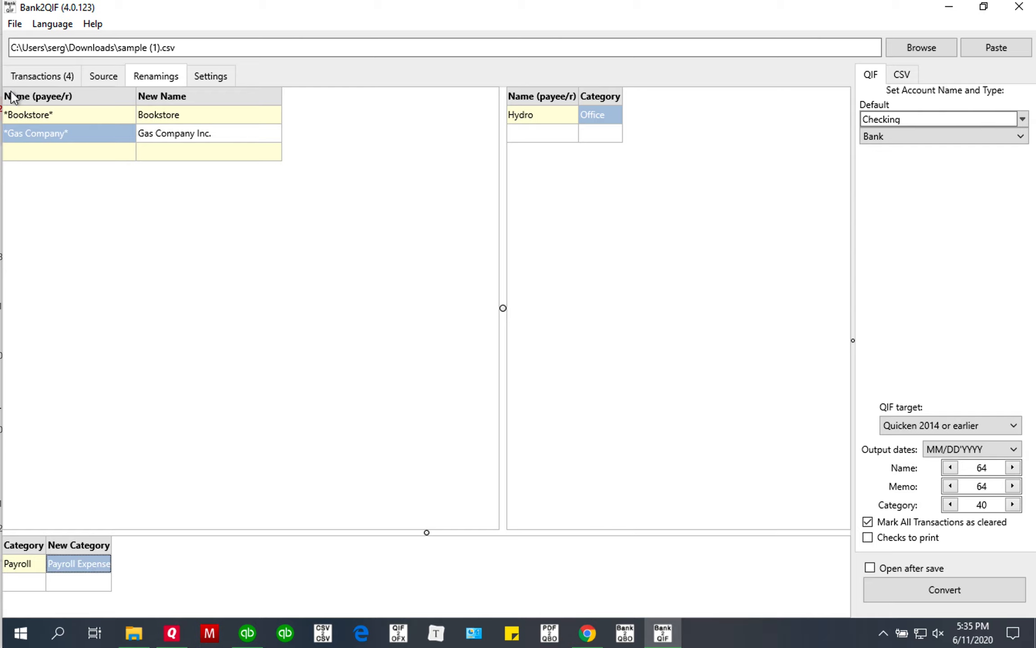
{"action": "left_click", "coordinate": [27, 75]}
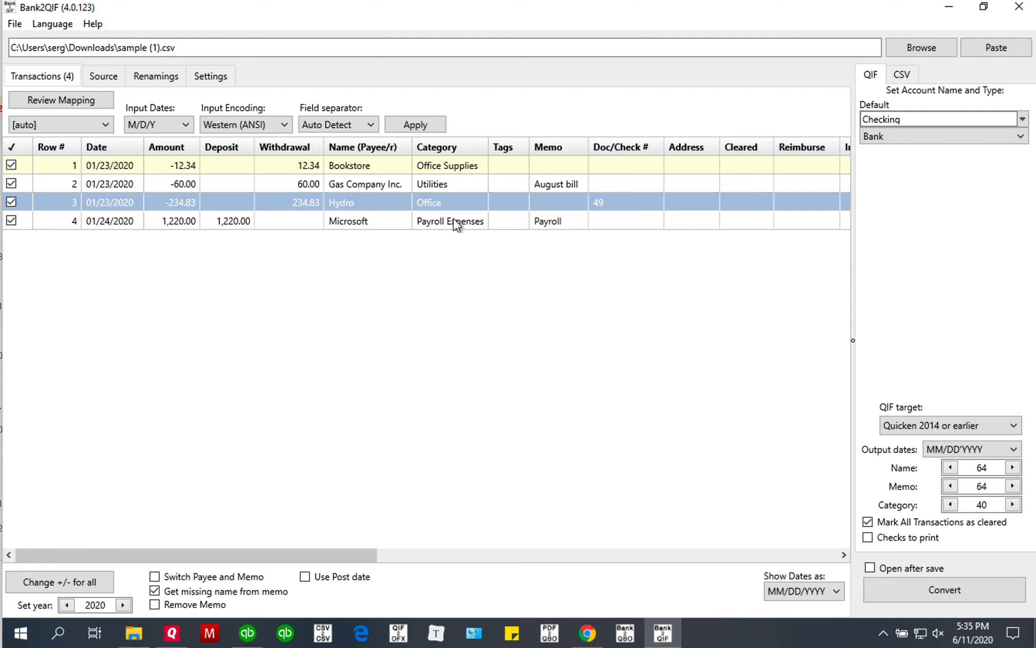
{"action": "left_click", "coordinate": [145, 79]}
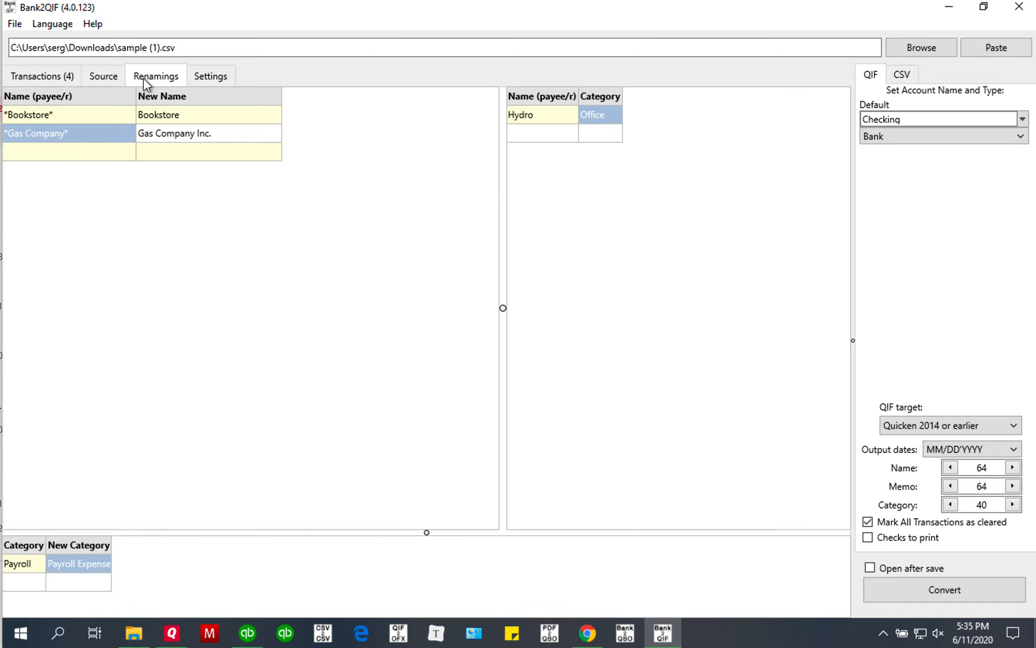